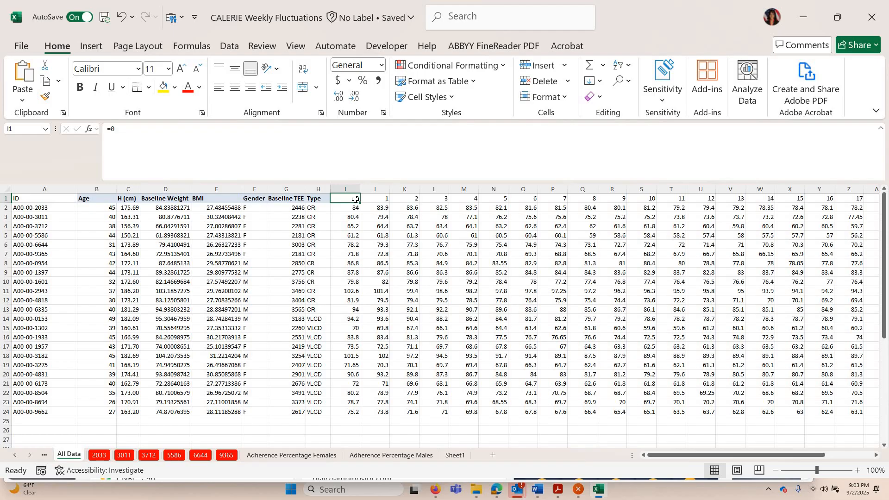
Examine the week-number cells and their formulas across the header row from column I to column AG
{"action": "key", "text": "Down"}
{"action": "key", "text": "Down"}
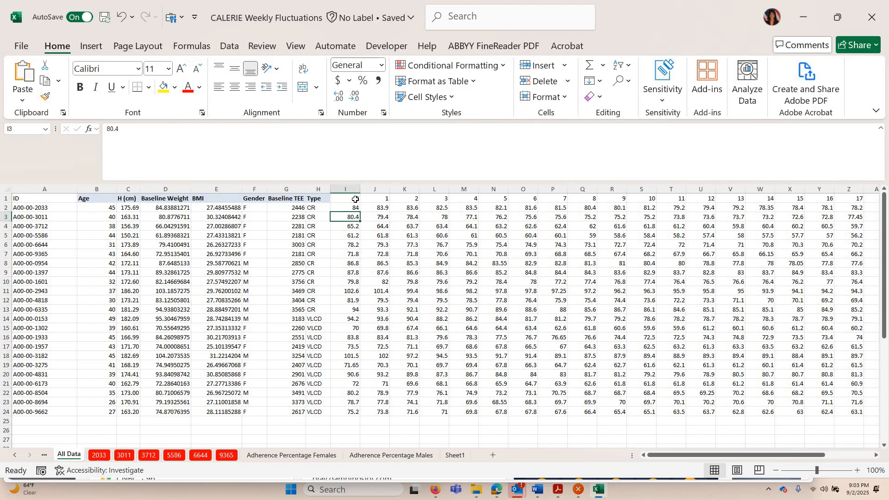
{"action": "key", "text": "Up"}
{"action": "key", "text": "Up"}
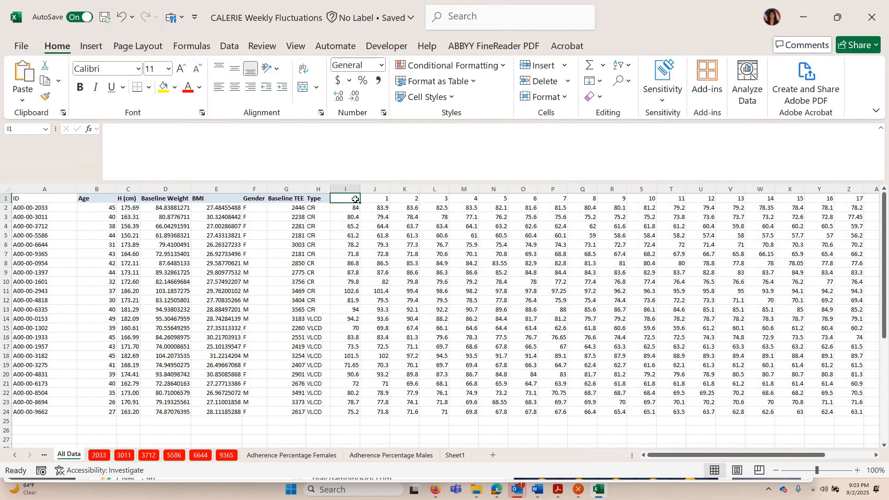
{"action": "key", "text": "Right"}
{"action": "key", "text": "Right"}
{"action": "key", "text": "Right"}
{"action": "key", "text": "Right"}
{"action": "key", "text": "Right"}
{"action": "key", "text": "Right"}
{"action": "key", "text": "Right"}
{"action": "key", "text": "Right"}
{"action": "key", "text": "Right"}
{"action": "key", "text": "Right"}
{"action": "key", "text": "Right"}
{"action": "key", "text": "Right"}
{"action": "key", "text": "Right"}
{"action": "key", "text": "Right"}
{"action": "key", "text": "Right"}
{"action": "key", "text": "Right"}
{"action": "key", "text": "Right"}
{"action": "key", "text": "Right"}
{"action": "key", "text": "Right"}
{"action": "key", "text": "Right"}
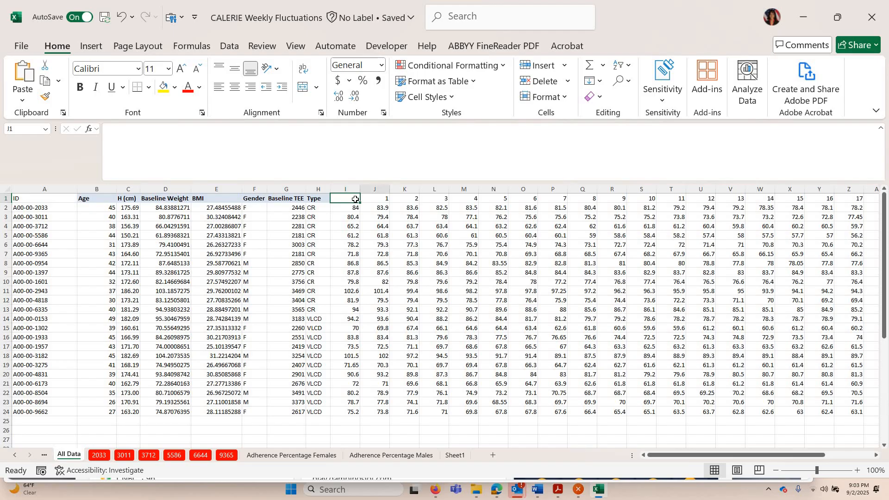
{"action": "key", "text": "Right"}
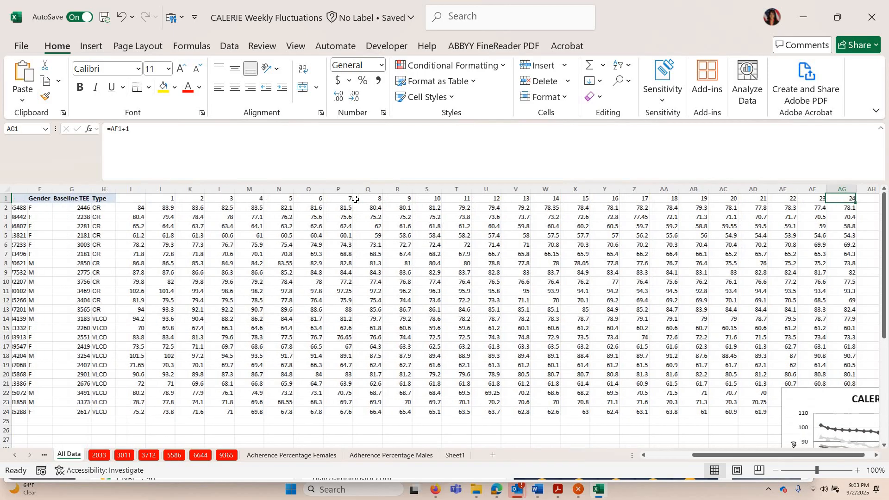
{"action": "key", "text": "Left"}
{"action": "key", "text": "Left"}
{"action": "key", "text": "Left"}
{"action": "key", "text": "Left"}
{"action": "key", "text": "Left"}
{"action": "key", "text": "Left"}
{"action": "key", "text": "Left"}
{"action": "key", "text": "Left"}
{"action": "key", "text": "Left"}
{"action": "key", "text": "Left"}
{"action": "key", "text": "Left"}
{"action": "key", "text": "Left"}
{"action": "key", "text": "Left"}
{"action": "key", "text": "Left"}
{"action": "key", "text": "Left"}
{"action": "key", "text": "Left"}
{"action": "key", "text": "Left"}
{"action": "key", "text": "Left"}
{"action": "key", "text": "Left"}
{"action": "key", "text": "Left"}
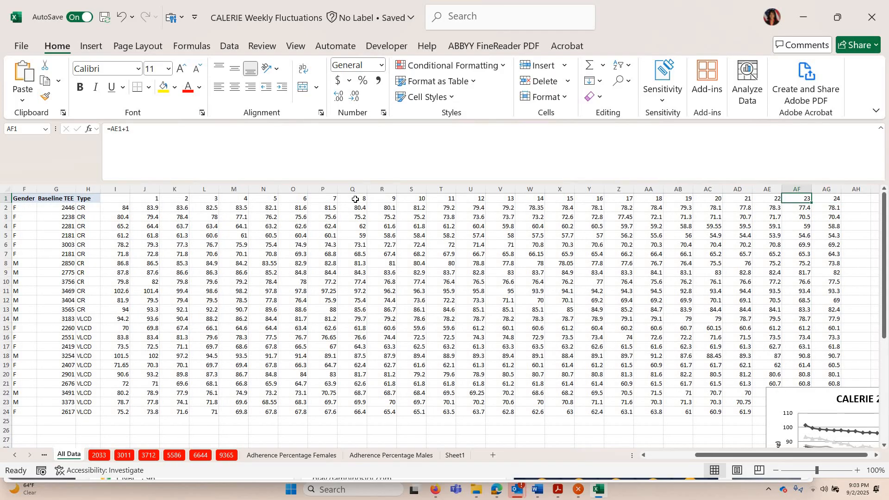
{"action": "key", "text": "Left"}
{"action": "key", "text": "Left"}
{"action": "key", "text": "Left"}
{"action": "key", "text": "Left"}
{"action": "key", "text": "Left"}
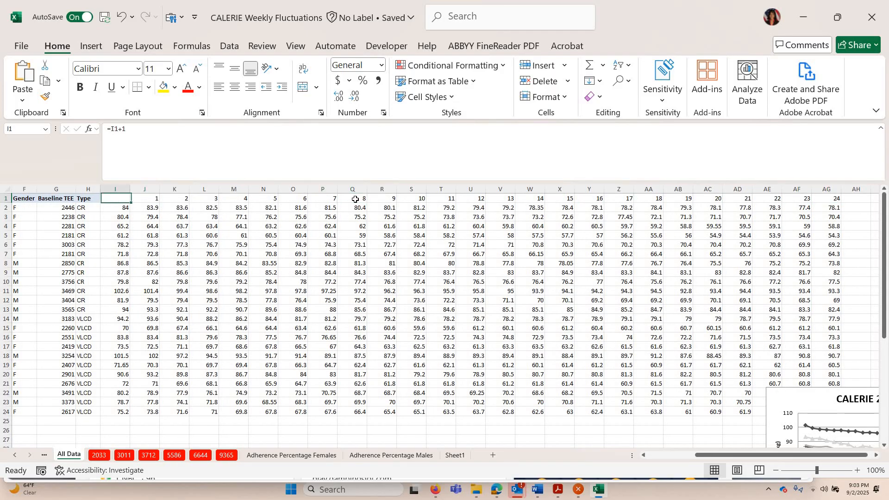
Set the first week header cell I1 to 0
{"action": "key", "text": "Right"}
{"action": "type", "text": "0"}
{"action": "key", "text": "Return"}
Enter =average(I2:I24) in cell I25 to average the week 0 weights
{"action": "key", "text": "Down"}
{"action": "key", "text": "Down"}
{"action": "key", "text": "Down"}
{"action": "key", "text": "Down"}
{"action": "key", "text": "Down"}
{"action": "key", "text": "Down"}
{"action": "key", "text": "Down"}
{"action": "key", "text": "Down"}
{"action": "key", "text": "Down"}
{"action": "key", "text": "Down"}
{"action": "key", "text": "Down"}
{"action": "key", "text": "Down"}
{"action": "key", "text": "Down"}
{"action": "key", "text": "Down"}
{"action": "key", "text": "Down"}
{"action": "key", "text": "Down"}
{"action": "key", "text": "Down"}
{"action": "key", "text": "Down"}
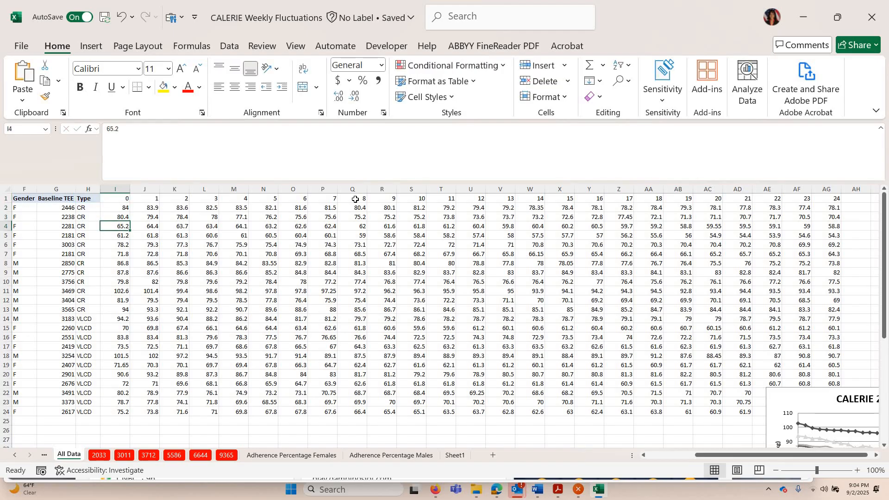
{"action": "key", "text": "Down"}
{"action": "key", "text": "Down"}
{"action": "key", "text": "Down"}
{"action": "key", "text": "Down"}
{"action": "key", "text": "Down"}
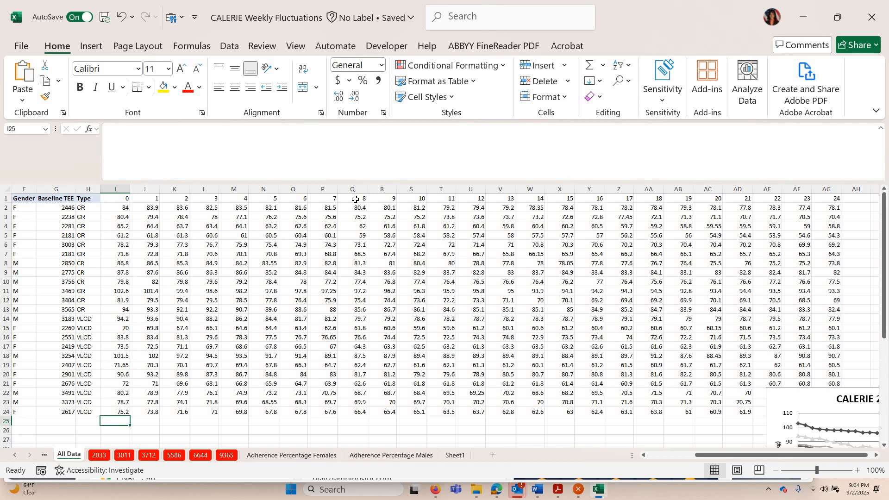
{"action": "type", "text": "="}
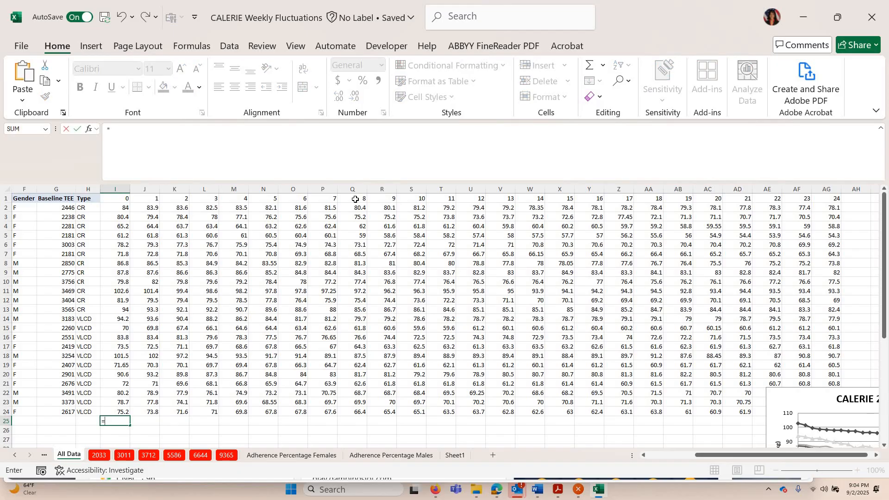
{"action": "type", "text": "average"}
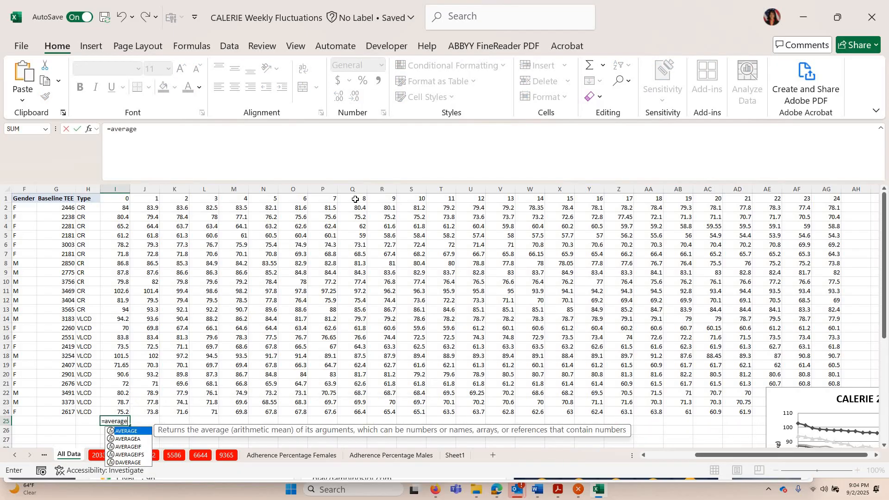
{"action": "type", "text": "("}
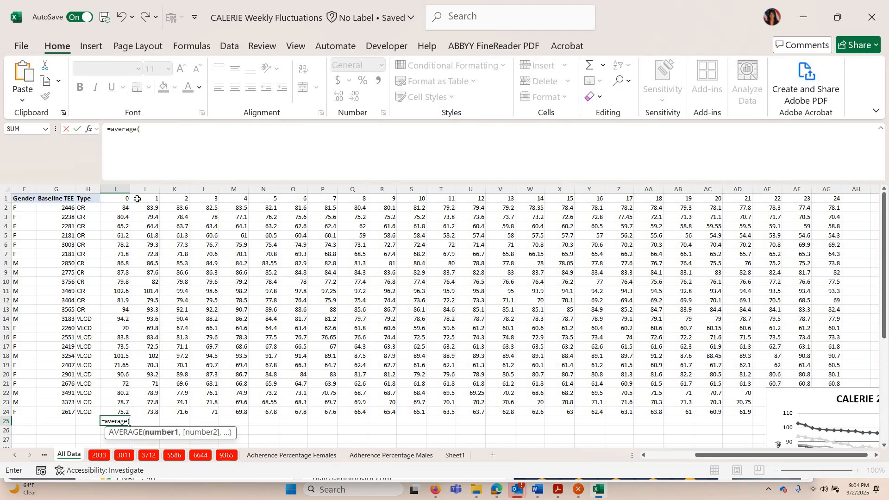
{"action": "left_click", "coordinate": [151, 138]}
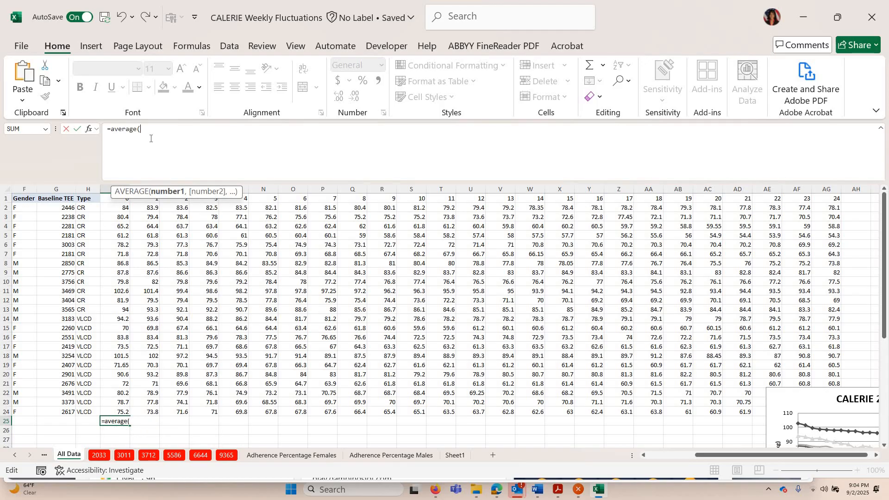
{"action": "type", "text": "I2:I24)"}
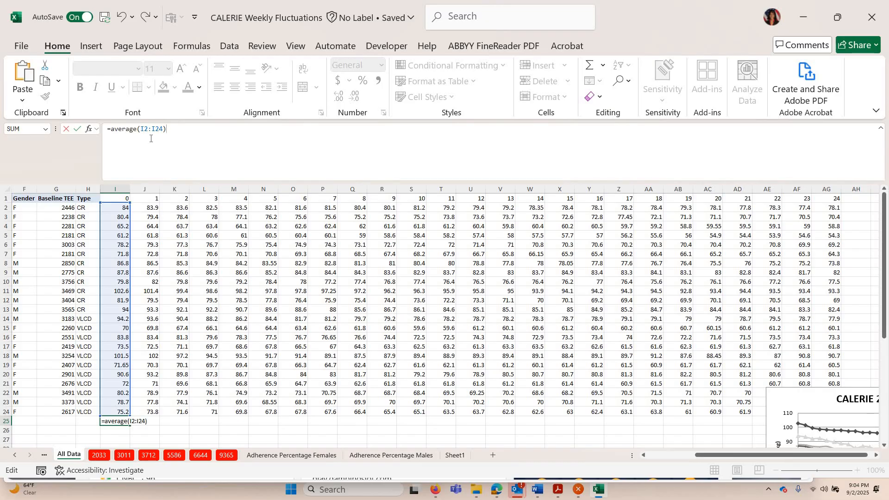
{"action": "key", "text": "Return"}
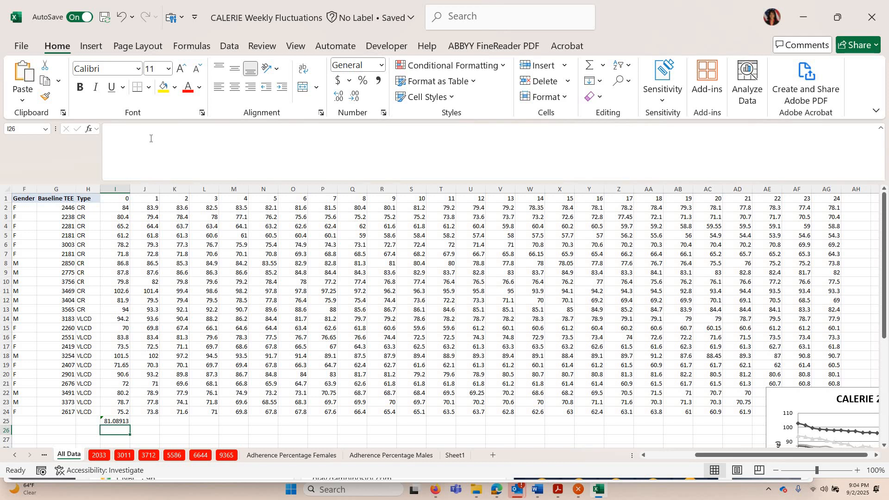
Enter =median(i2:i24) in cell I26 to get the week 0 median weight
{"action": "type", "text": "="}
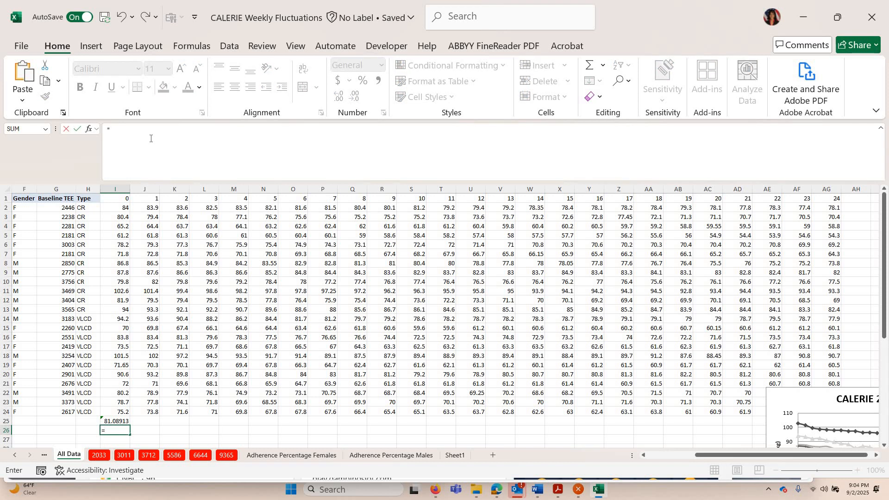
{"action": "type", "text": "median"}
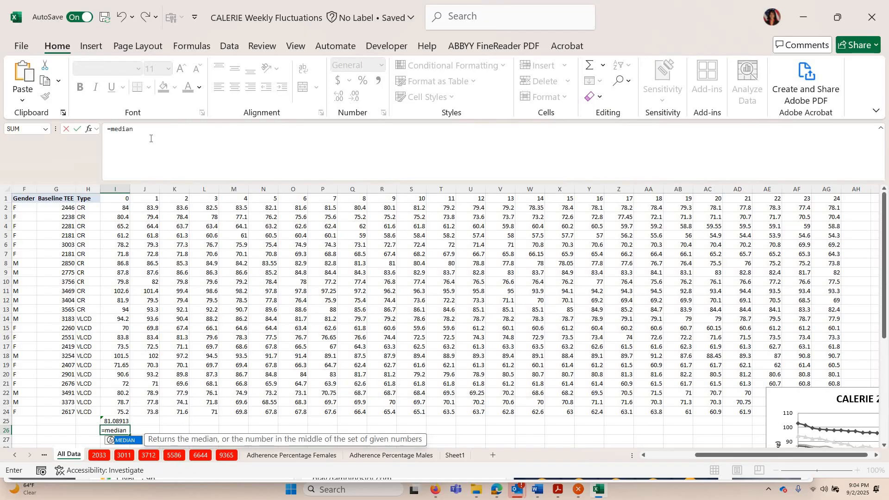
{"action": "type", "text": "(i2:i24)"}
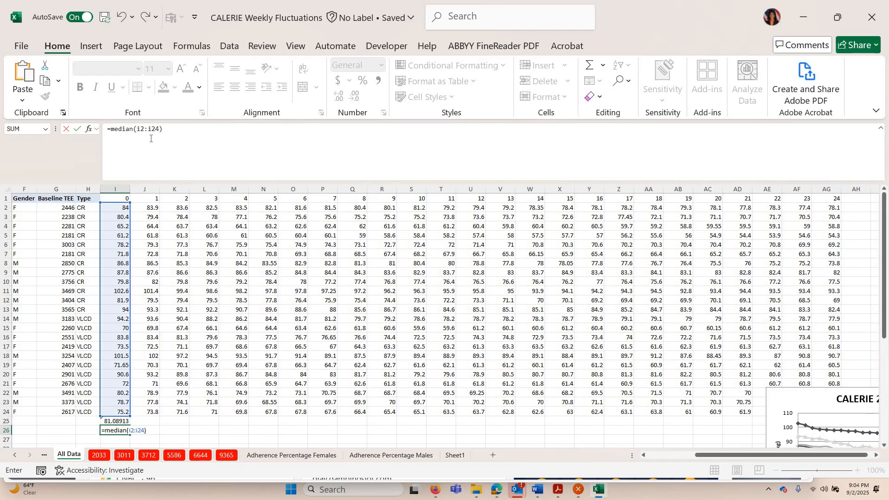
{"action": "key", "text": "Return"}
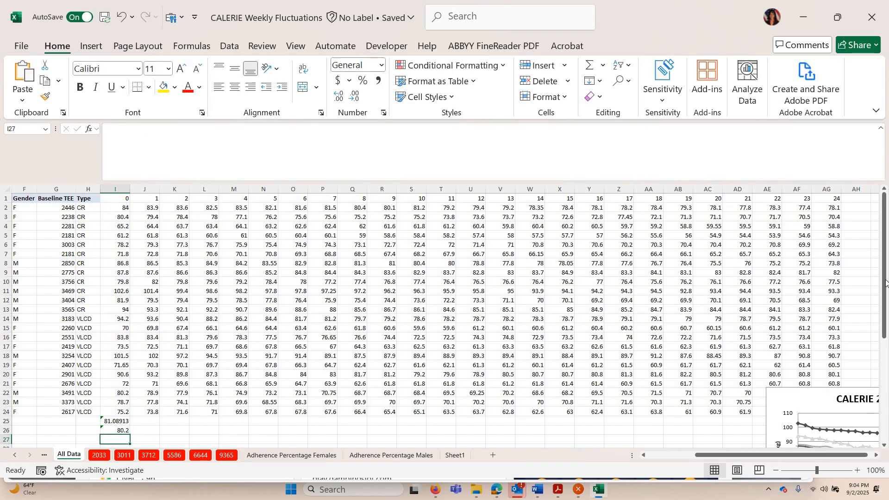
Fill the average and median formulas in I25:I26 across the week columns to AG
{"action": "scroll", "coordinate": [884, 296], "scroll_direction": "down", "scroll_amount": 1}
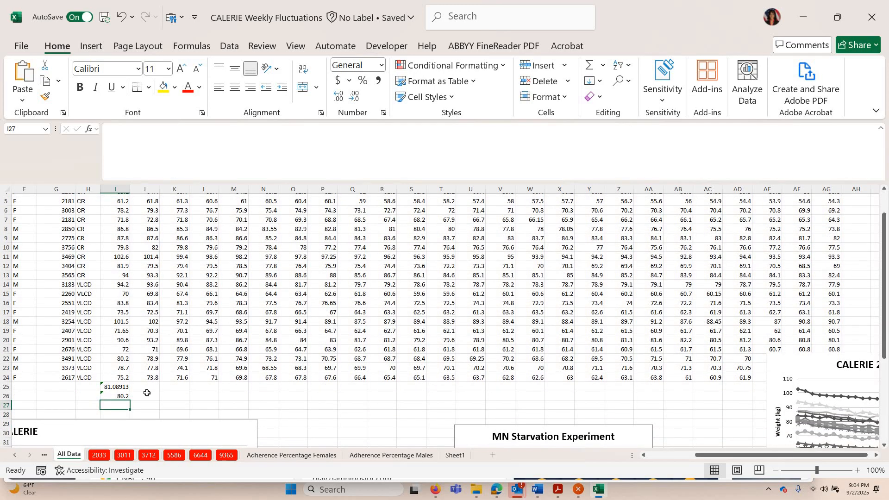
{"action": "key", "text": "Up"}
{"action": "key", "text": "Up"}
{"action": "key", "text": "shift+Down"}
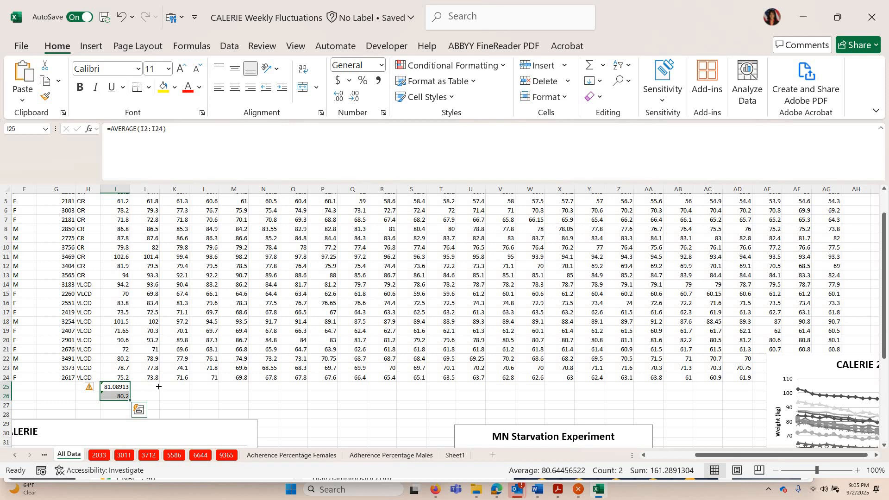
{"action": "left_click_drag", "start_coordinate": [391, 383], "coordinate": [840, 358]}
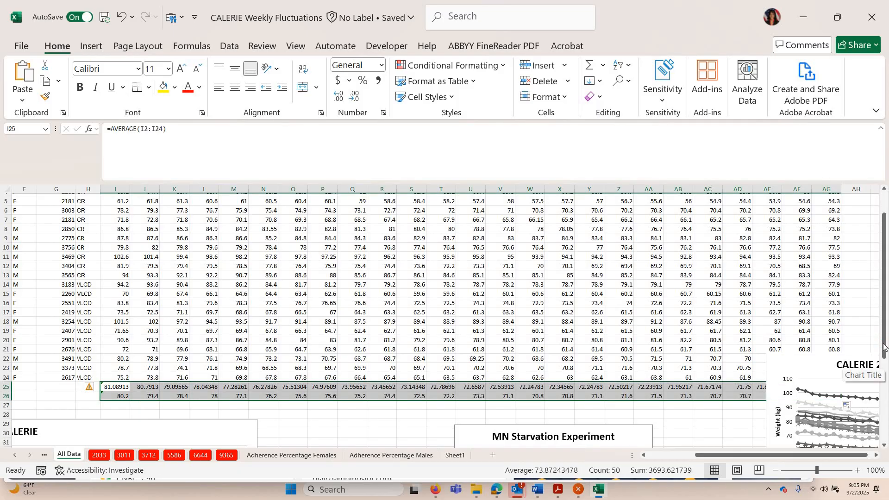
Move the CALERIE chart down so it no longer covers the new summary rows
{"action": "left_click", "coordinate": [801, 356]}
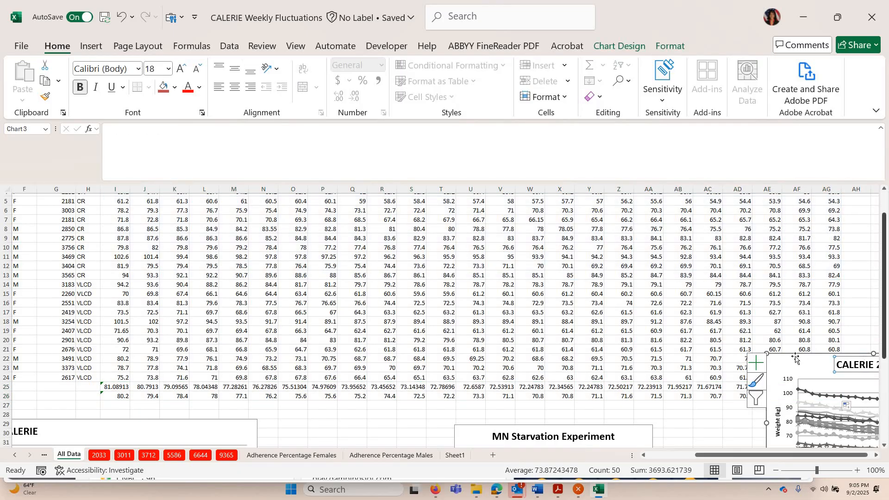
{"action": "left_click", "coordinate": [787, 379]}
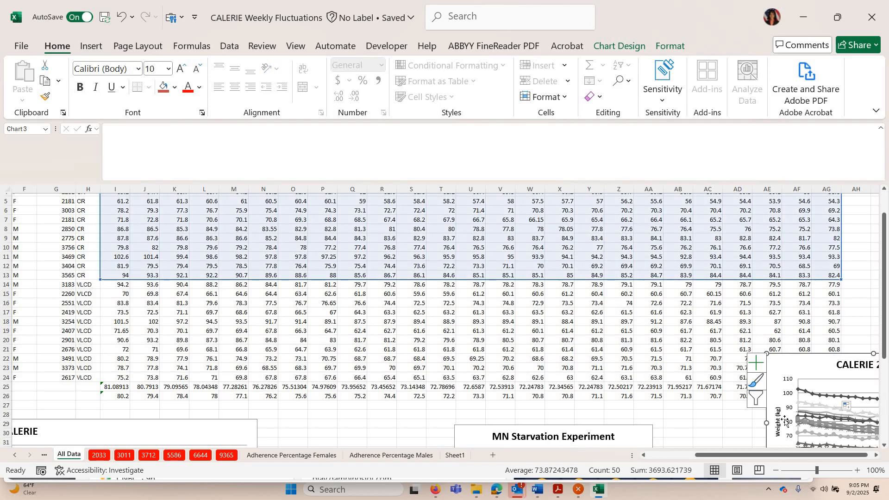
{"action": "left_click_drag", "start_coordinate": [833, 353], "coordinate": [833, 387]}
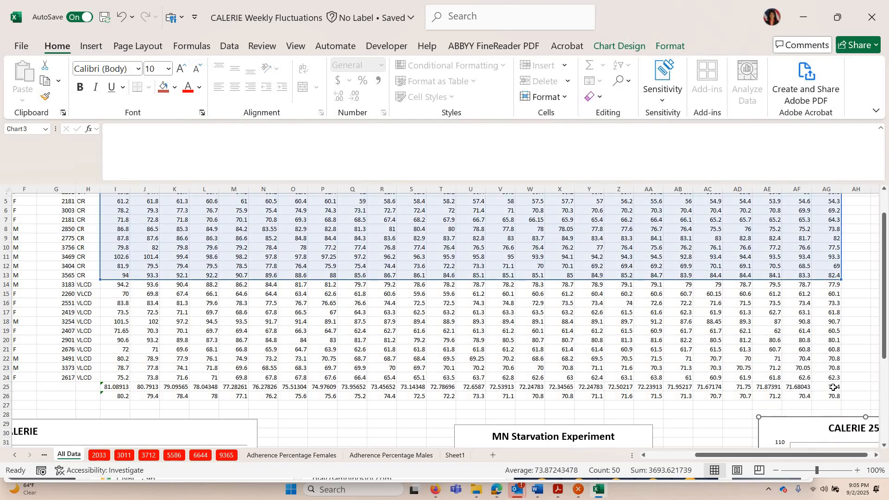
{"action": "left_click", "coordinate": [833, 387]}
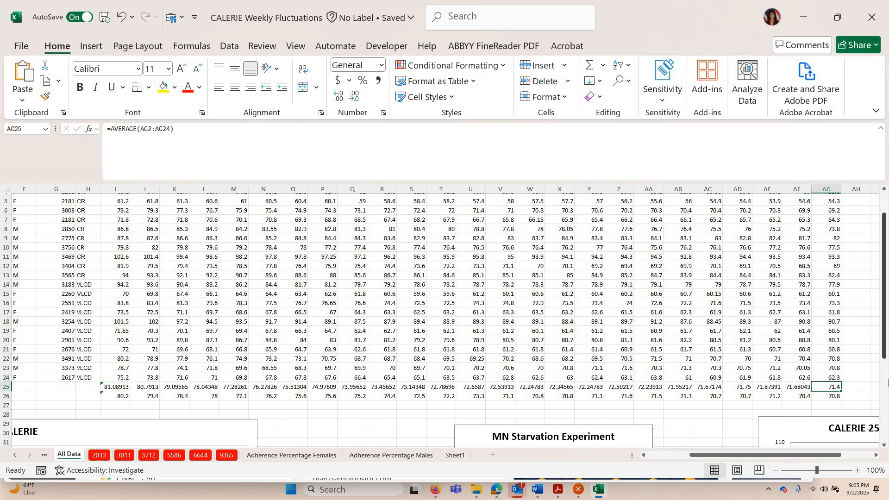
Select and copy the average and median rows from I25 through AG26
{"action": "scroll", "coordinate": [887, 380], "scroll_direction": "down", "scroll_amount": 2}
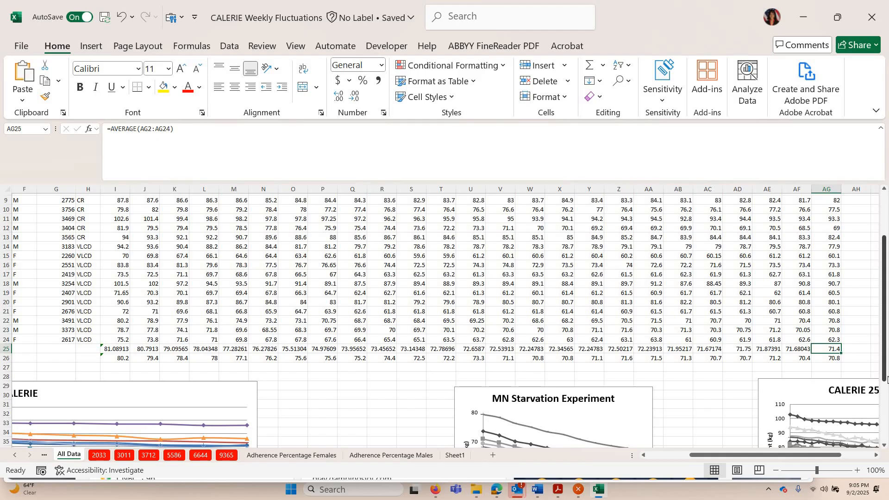
{"action": "left_click", "coordinate": [114, 355]}
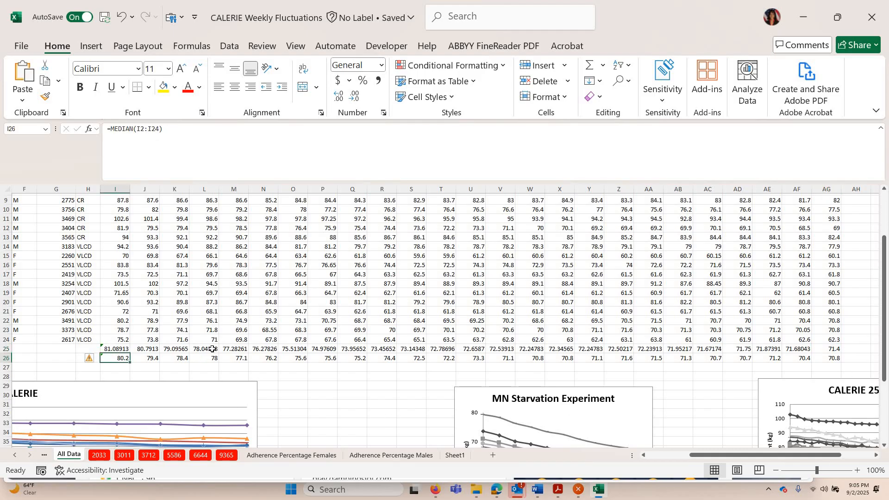
{"action": "key", "text": "Up"}
{"action": "key", "text": "shift+Down"}
{"action": "key", "text": "shift+Down"}
{"action": "key", "text": "shift+Right"}
{"action": "key", "text": "shift+Right"}
{"action": "key", "text": "shift+Right"}
{"action": "key", "text": "shift+Right"}
{"action": "key", "text": "shift+Right"}
{"action": "key", "text": "shift+Right"}
{"action": "key", "text": "shift+Right"}
{"action": "key", "text": "shift+Right"}
{"action": "key", "text": "shift+Right"}
{"action": "key", "text": "shift+Right"}
{"action": "key", "text": "shift+Right"}
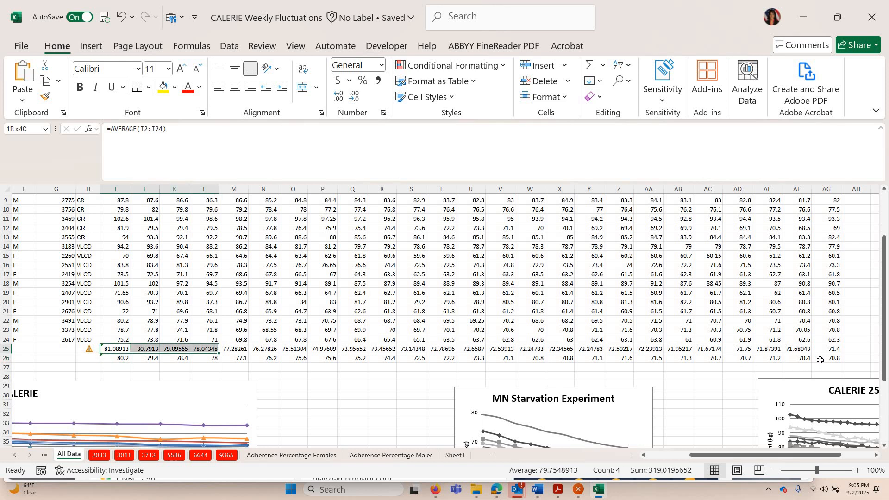
{"action": "key", "text": "shift+Right"}
{"action": "key", "text": "shift+Right"}
{"action": "key", "text": "shift+Up"}
{"action": "key", "text": "shift+Right"}
{"action": "key", "text": "shift+Right"}
{"action": "key", "text": "shift+Right"}
{"action": "key", "text": "shift+Right"}
{"action": "key", "text": "shift+Right"}
{"action": "key", "text": "shift+Right"}
{"action": "key", "text": "shift+Right"}
{"action": "key", "text": "shift+Right"}
{"action": "key", "text": "shift+Right"}
{"action": "key", "text": "shift+Right"}
{"action": "key", "text": "shift+Right"}
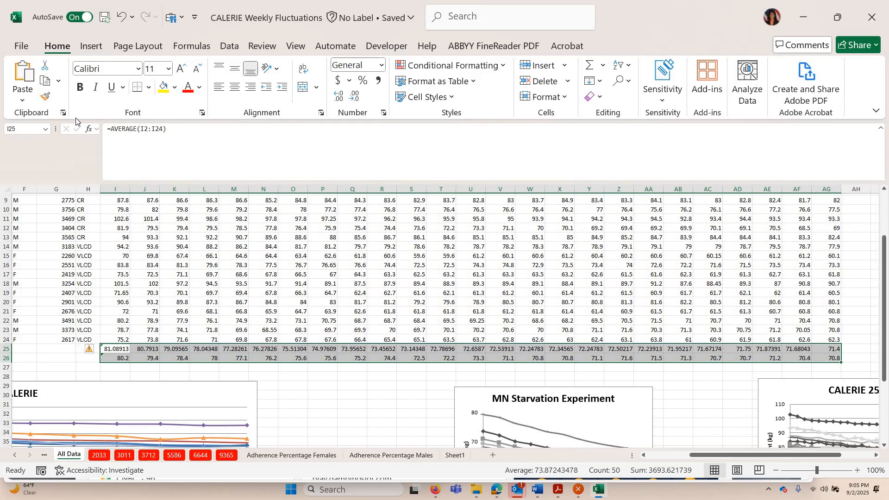
{"action": "left_click", "coordinate": [47, 82]}
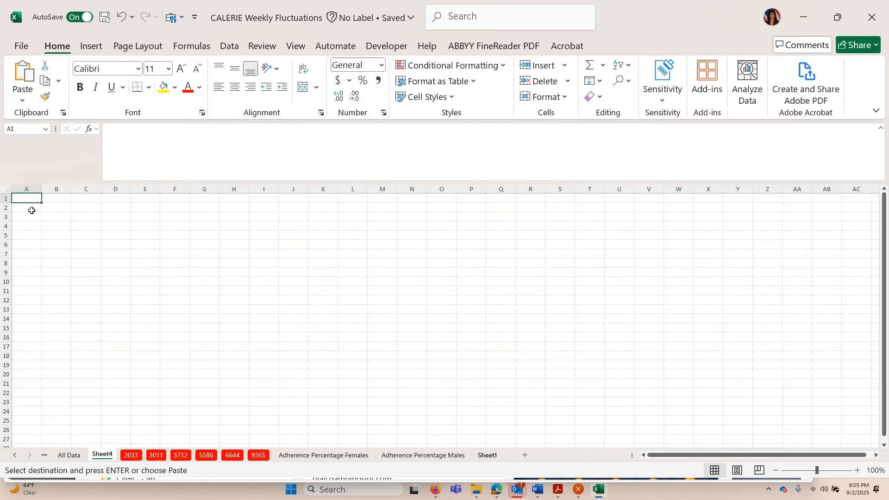
Paste the copied rows as values starting at cell A2 of the new sheet
{"action": "key", "text": "Down"}
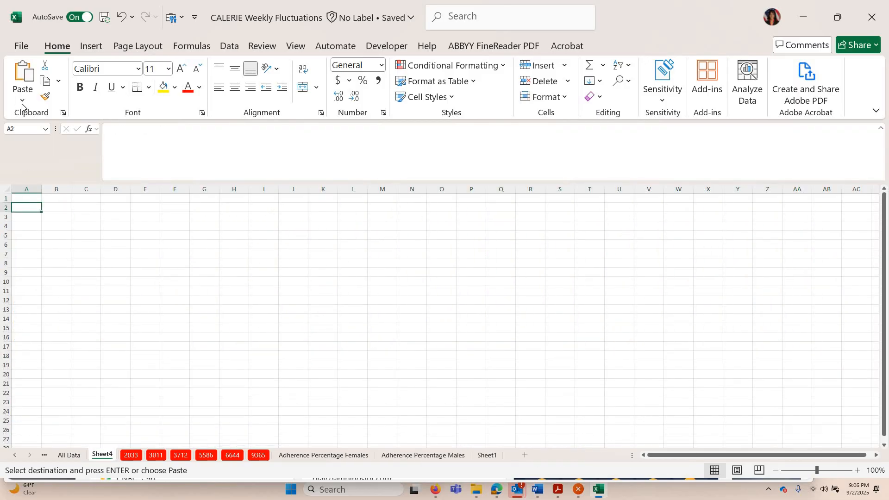
{"action": "left_click", "coordinate": [22, 104]}
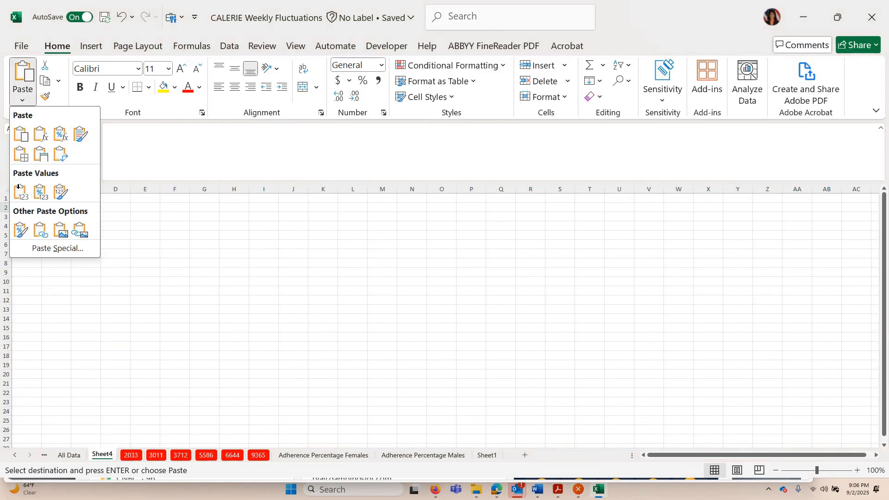
{"action": "left_click", "coordinate": [19, 190]}
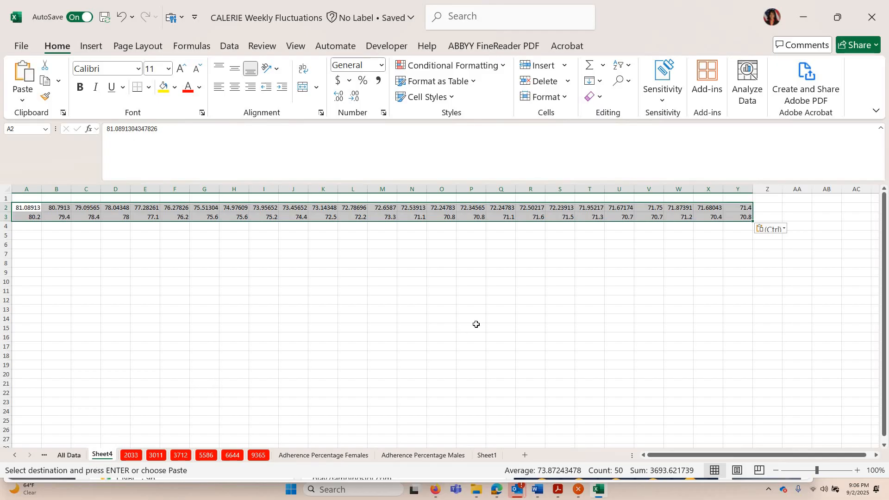
Select and copy the week-number header row from I1 through AG1 on the All Data sheet
{"action": "key", "text": "ctrl+Page_Up"}
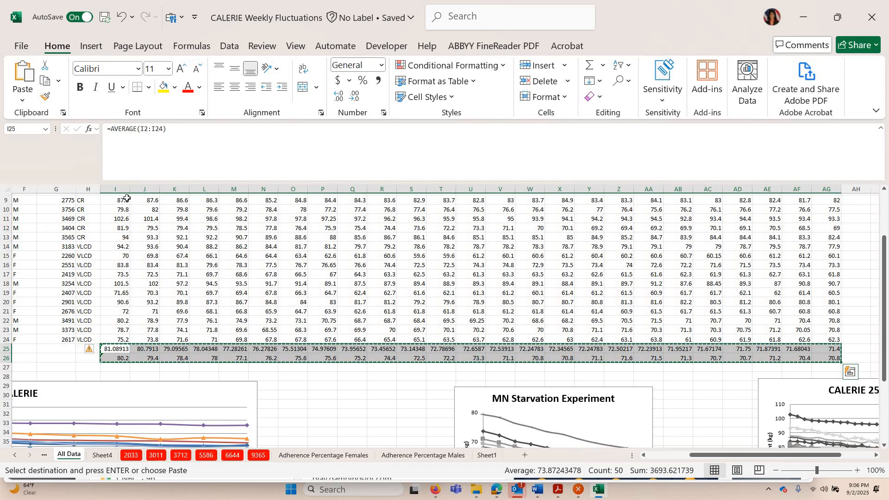
{"action": "scroll", "coordinate": [123, 199], "scroll_direction": "up", "scroll_amount": 3}
{"action": "left_click_drag", "start_coordinate": [240, 197], "coordinate": [828, 188]}
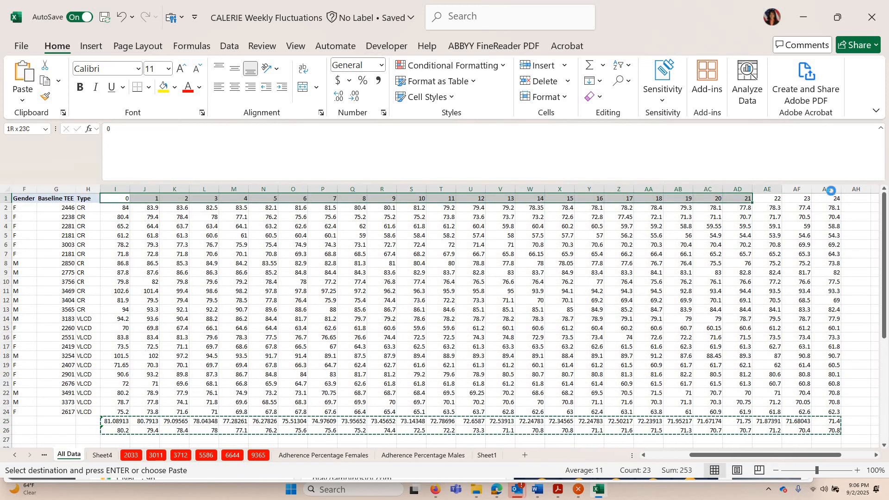
{"action": "key", "text": "ctrl+c"}
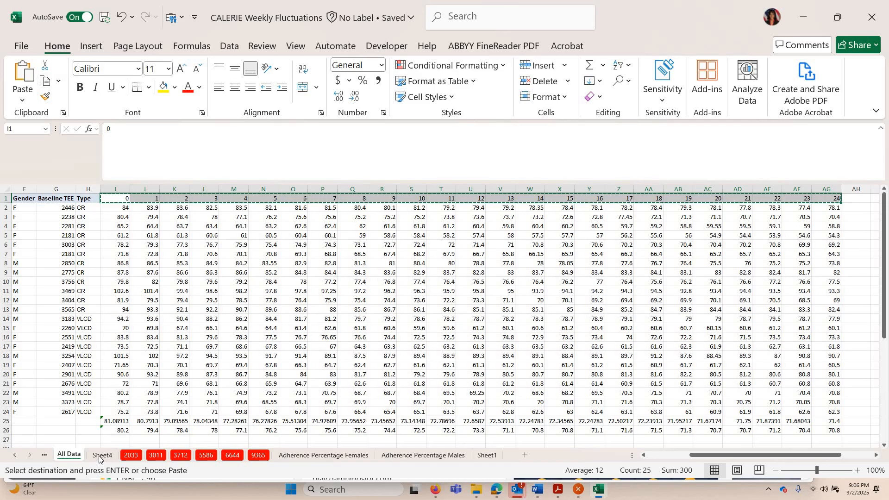
Paste the week numbers into row 1 of the new sheet starting at cell A1
{"action": "key", "text": "ctrl+Page_Down"}
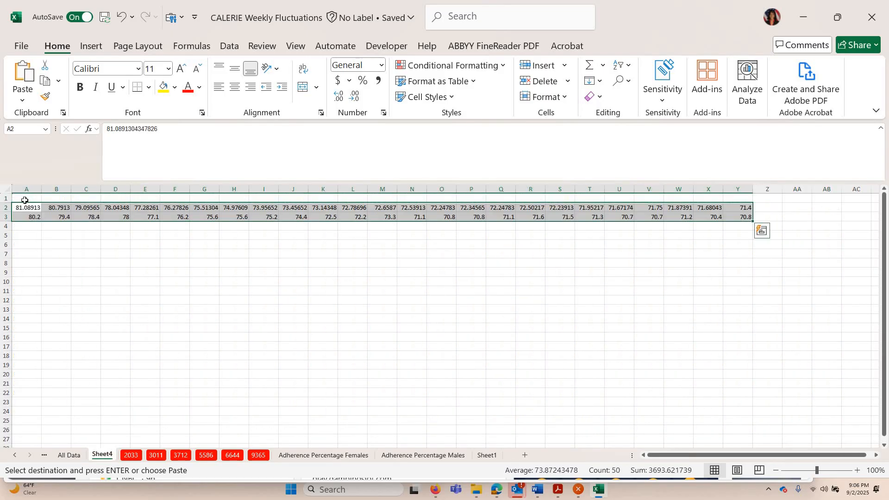
{"action": "key", "text": "ctrl+Home"}
{"action": "left_click", "coordinate": [23, 78]}
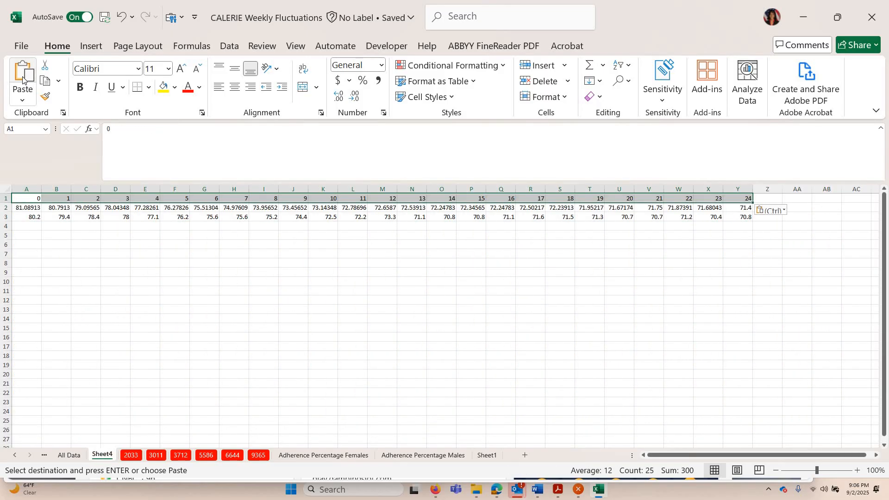
Select the weeks, averages and medians in A1:Y3 and insert a marker-only scatter chart
{"action": "left_click", "coordinate": [23, 310]}
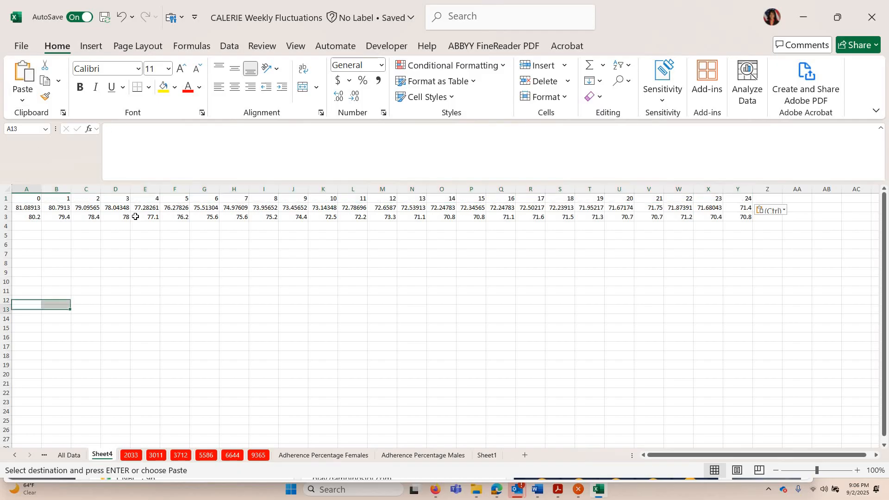
{"action": "key", "text": "ctrl+Home"}
{"action": "key", "text": "shift+Down"}
{"action": "key", "text": "shift+Down"}
{"action": "key", "text": "shift+Right"}
{"action": "key", "text": "shift+Right"}
{"action": "key", "text": "shift+Right"}
{"action": "key", "text": "shift+Right"}
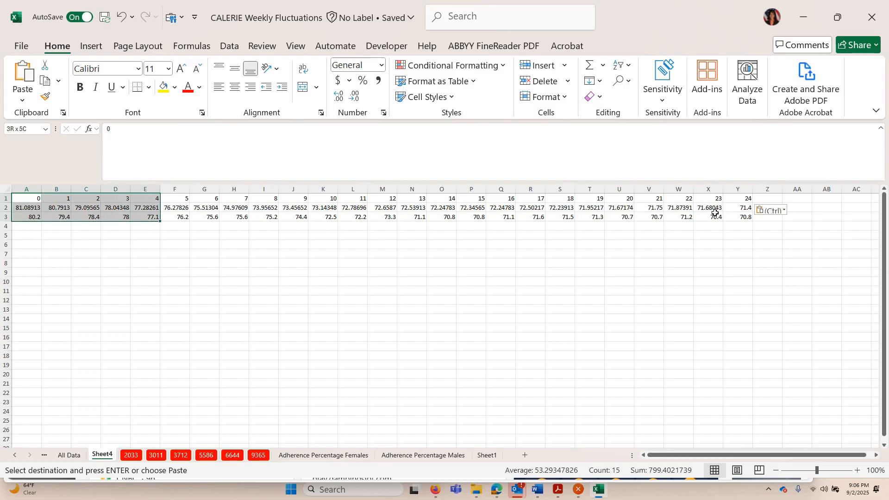
{"action": "key", "text": "shift+Right"}
{"action": "key", "text": "shift+Right"}
{"action": "key", "text": "shift+Right"}
{"action": "key", "text": "shift+Right"}
{"action": "key", "text": "shift+Right"}
{"action": "key", "text": "shift+Right"}
{"action": "key", "text": "shift+Right"}
{"action": "key", "text": "shift+Right"}
{"action": "key", "text": "shift+Right"}
{"action": "key", "text": "shift+Right"}
{"action": "key", "text": "shift+Right"}
{"action": "key", "text": "shift+Right"}
{"action": "key", "text": "shift+Right"}
{"action": "key", "text": "shift+Right"}
{"action": "key", "text": "shift+Right"}
{"action": "key", "text": "shift+Right"}
{"action": "key", "text": "shift+Right"}
{"action": "key", "text": "shift+Right"}
{"action": "key", "text": "shift+Right"}
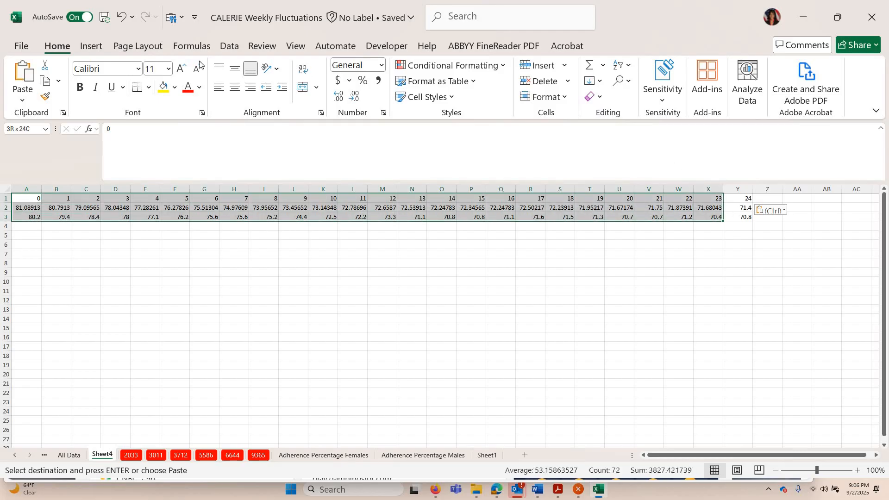
{"action": "key", "text": "shift+Right"}
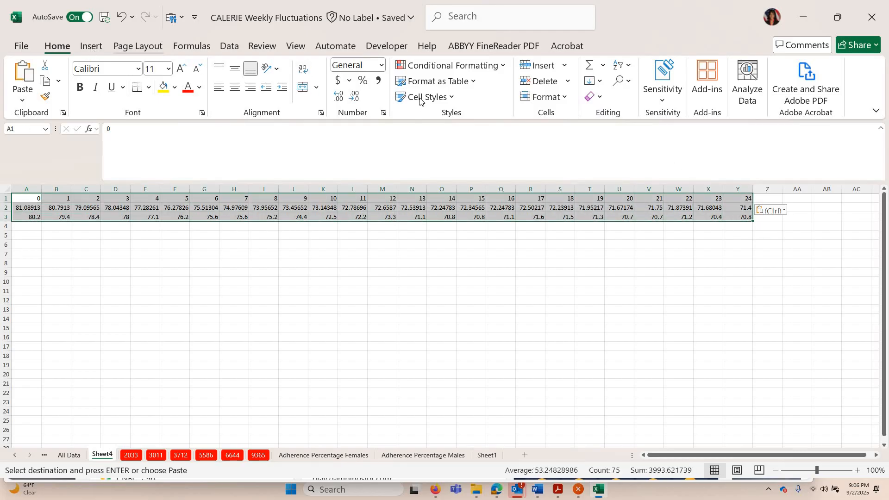
{"action": "left_click", "coordinate": [91, 46]}
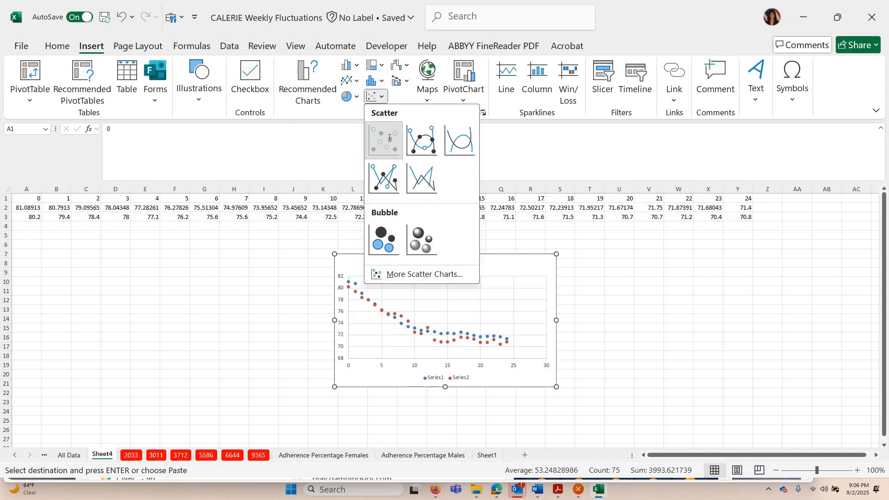
{"action": "left_click", "coordinate": [389, 137]}
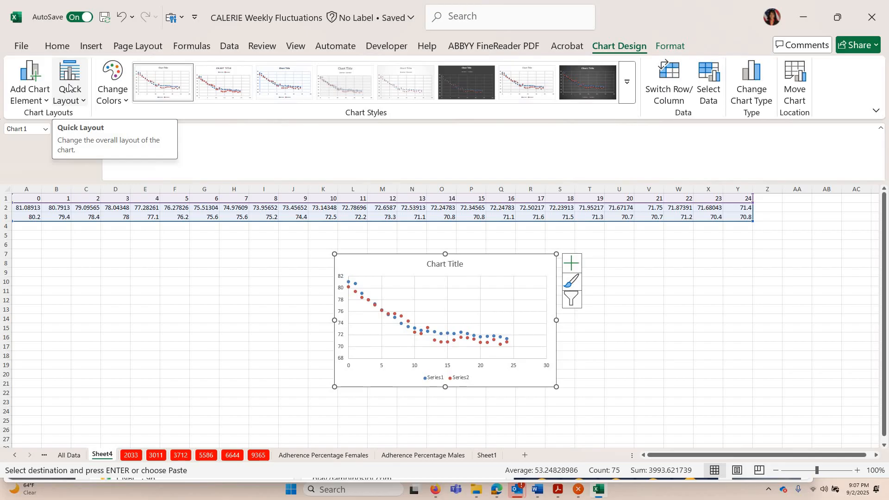
Apply a quick layout with axis titles to the chart and title the horizontal axis Week
{"action": "left_click", "coordinate": [78, 100]}
{"action": "left_click", "coordinate": [80, 131]}
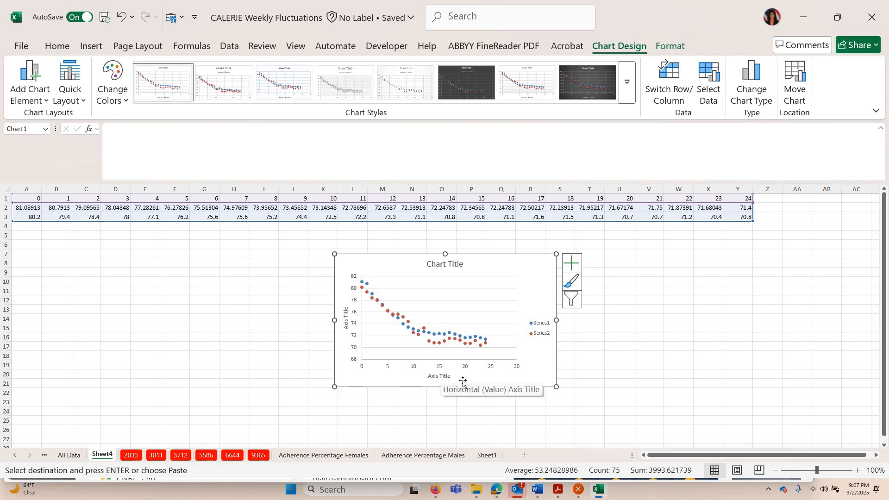
{"action": "left_click", "coordinate": [460, 381]}
{"action": "double_click", "coordinate": [461, 381]}
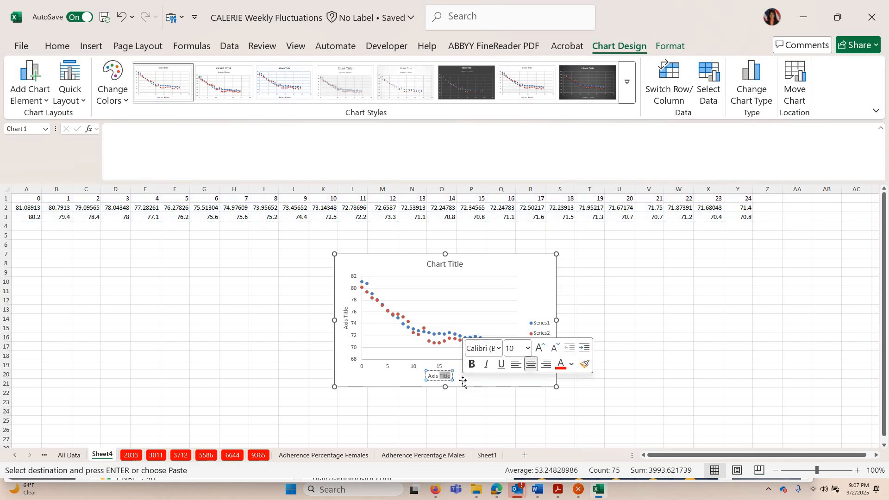
{"action": "key", "text": "BackSpace"}
{"action": "key", "text": "BackSpace"}
{"action": "key", "text": "BackSpace"}
{"action": "key", "text": "BackSpace"}
{"action": "key", "text": "BackSpace"}
{"action": "key", "text": "BackSpace"}
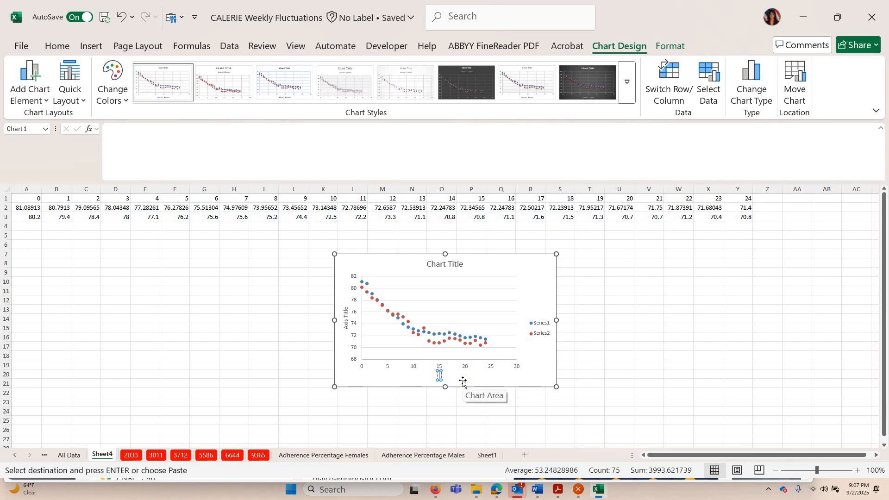
{"action": "type", "text": "Week"}
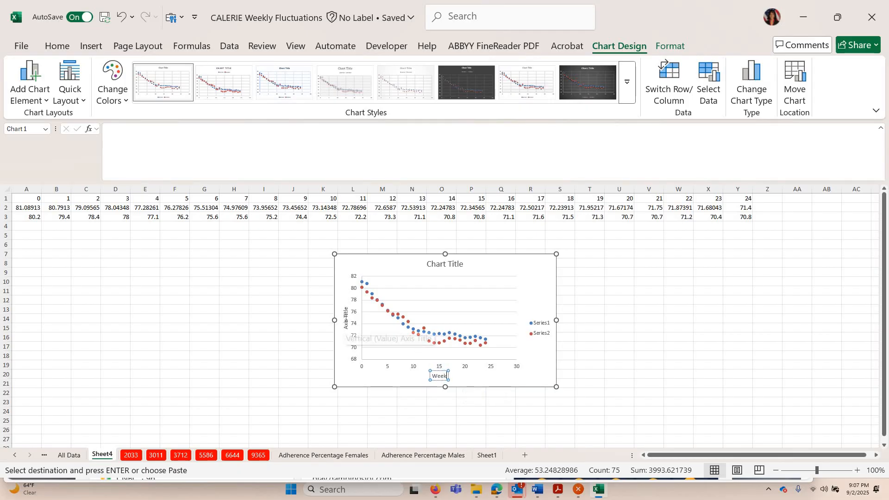
Title the chart's vertical axis Body Weight
{"action": "left_click", "coordinate": [345, 324]}
{"action": "left_click", "coordinate": [344, 338]}
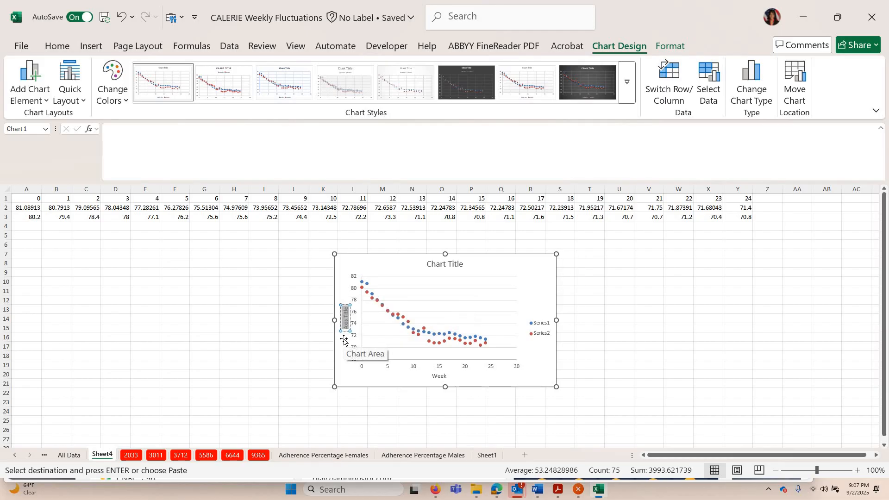
{"action": "type", "text": "Body Weight"}
{"action": "left_click", "coordinate": [542, 326]}
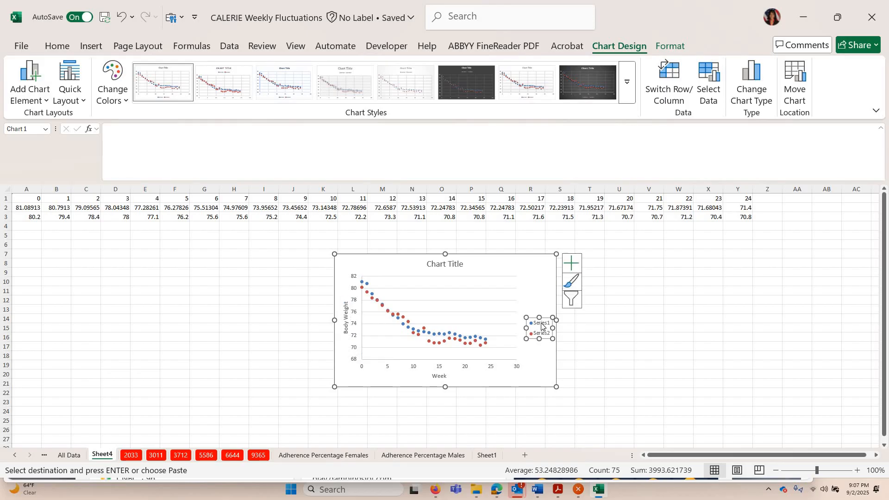
{"action": "double_click", "coordinate": [541, 324]}
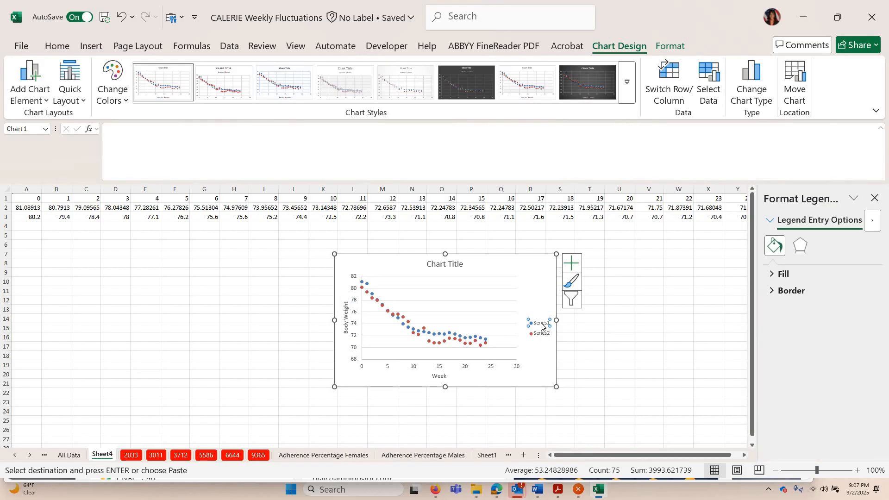
{"action": "left_click", "coordinate": [587, 359]}
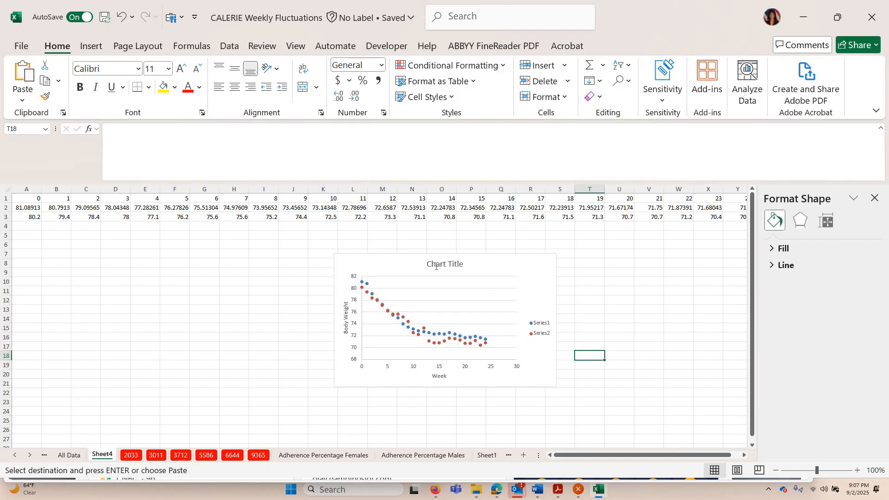
Set the chart title to Body Weight Data
{"action": "left_click", "coordinate": [436, 267]}
{"action": "triple_click", "coordinate": [467, 271]}
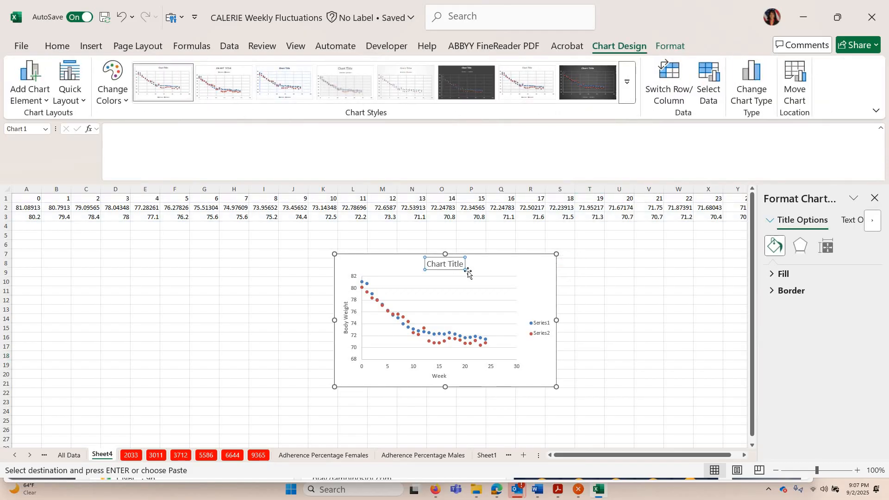
{"action": "type", "text": "Body"}
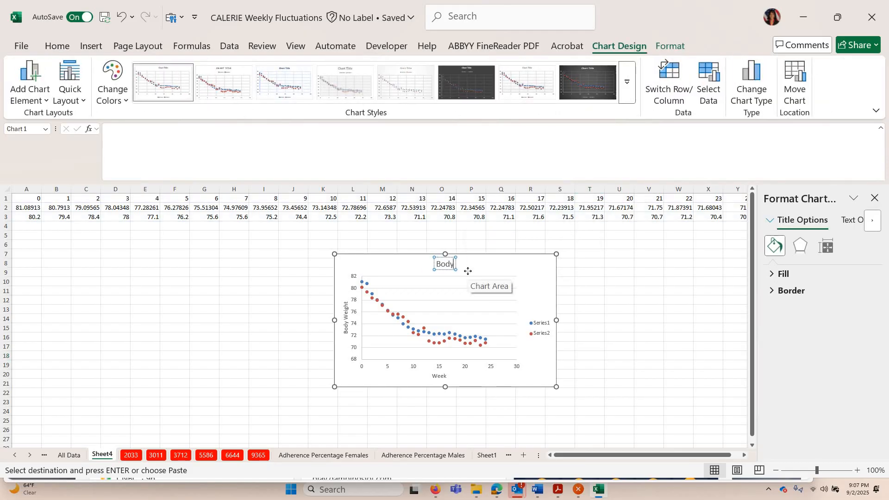
{"action": "type", "text": " Weight Data"}
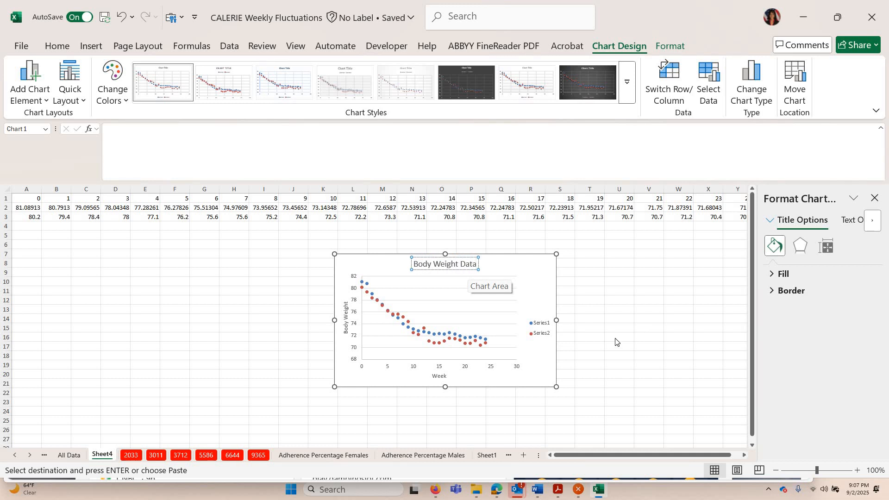
{"action": "right_click", "coordinate": [643, 328]}
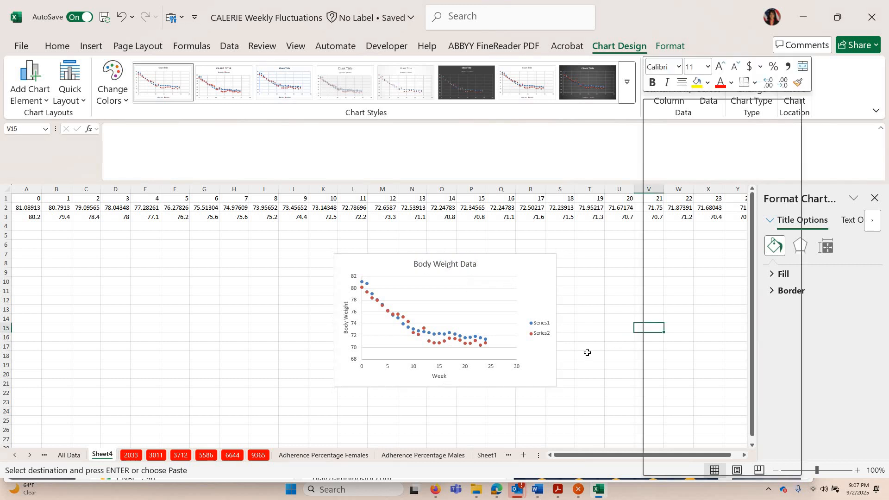
{"action": "key", "text": "Escape"}
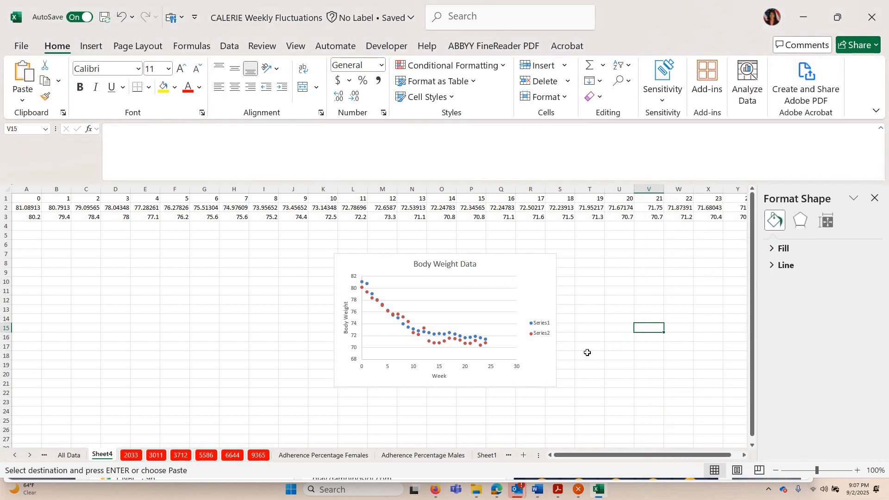